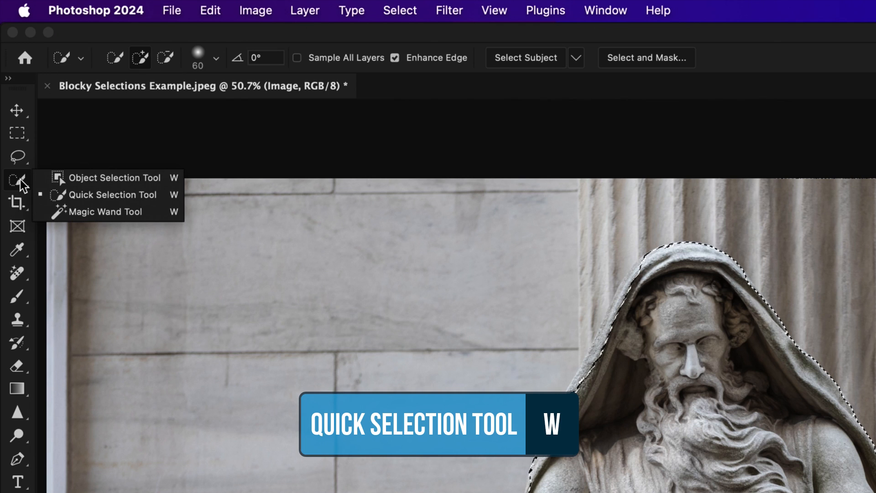
Extend the statue selection over its stone pedestal with the Quick Selection tool and turn the selection into a layer mask.
{"action": "left_click", "coordinate": [73, 196]}
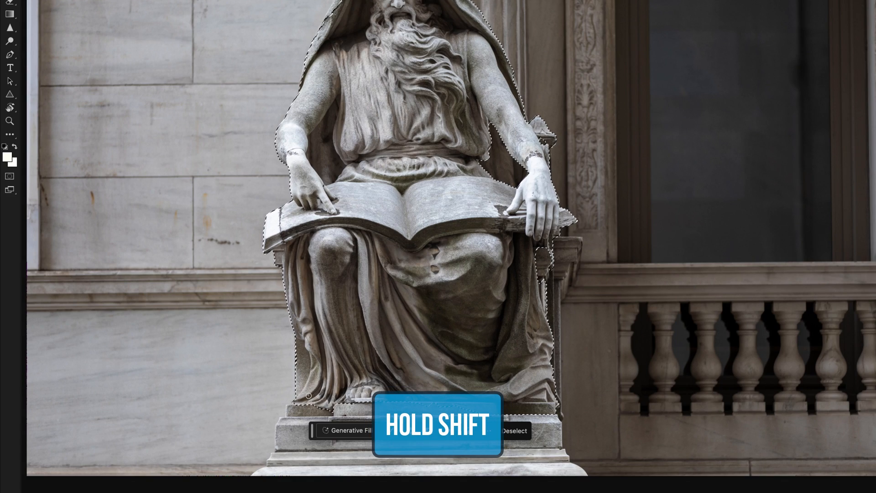
{"action": "left_click_drag", "start_coordinate": [309, 396], "coordinate": [296, 446]}
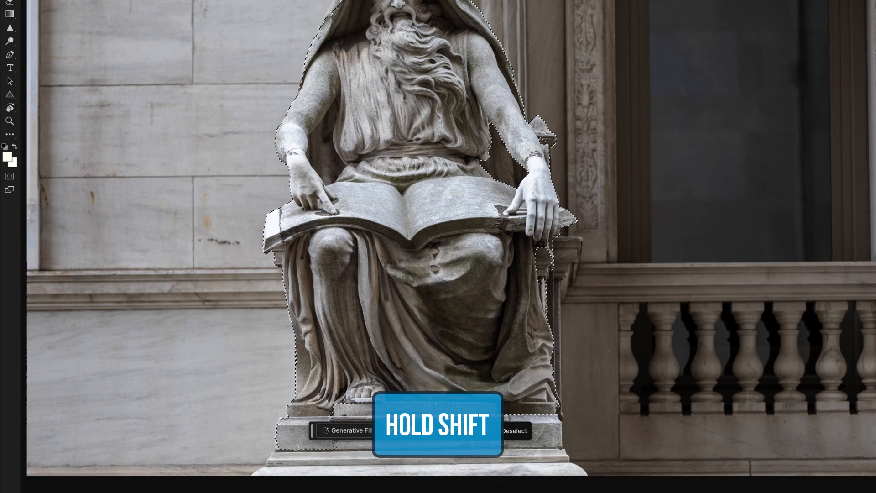
{"action": "left_click_drag", "start_coordinate": [351, 458], "coordinate": [359, 388], "text": "shift"}
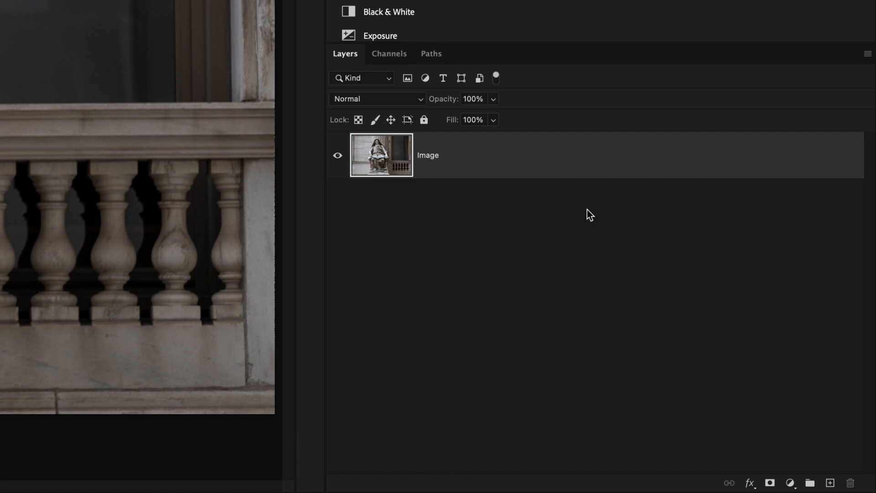
{"action": "left_click", "coordinate": [770, 483]}
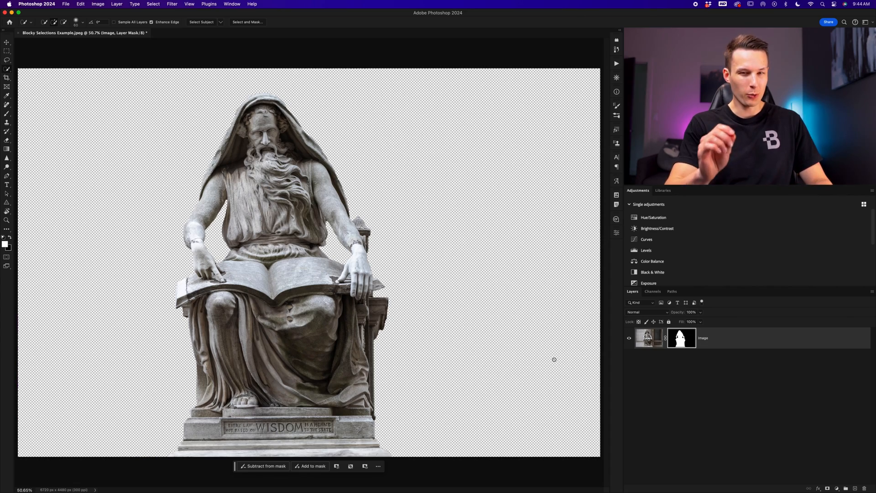
Examine the masked edge along the statue's hood and shoulder for blocky or jagged areas.
{"action": "key", "text": "super+equal"}
{"action": "key", "text": "super+equal"}
{"action": "key", "text": "super+equal"}
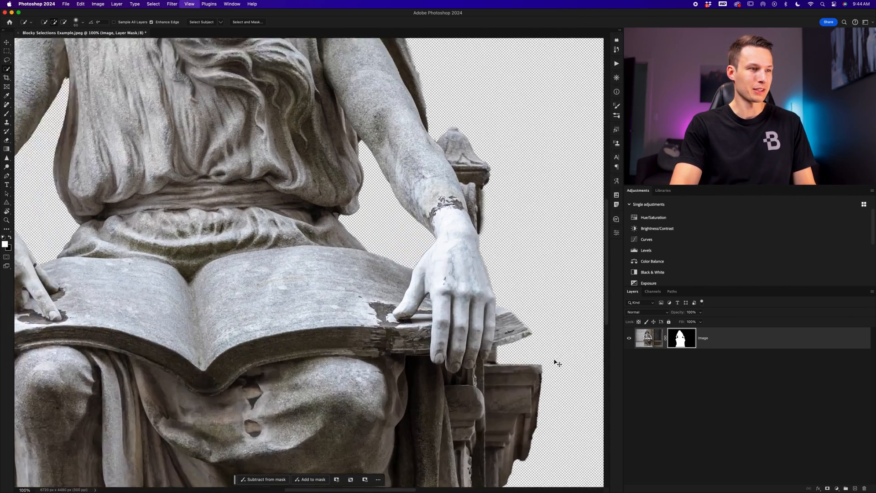
{"action": "scroll", "coordinate": [554, 359], "scroll_direction": "up", "scroll_amount": 15}
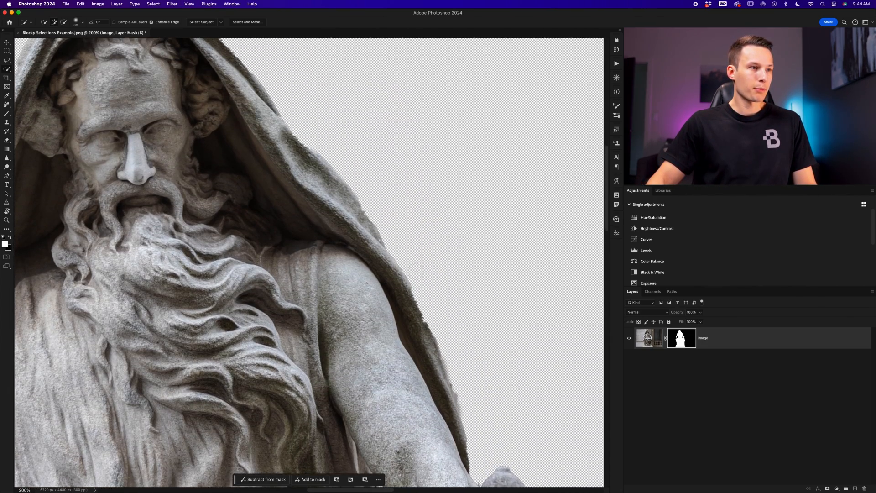
{"action": "scroll", "coordinate": [292, 132], "scroll_direction": "right", "scroll_amount": 2}
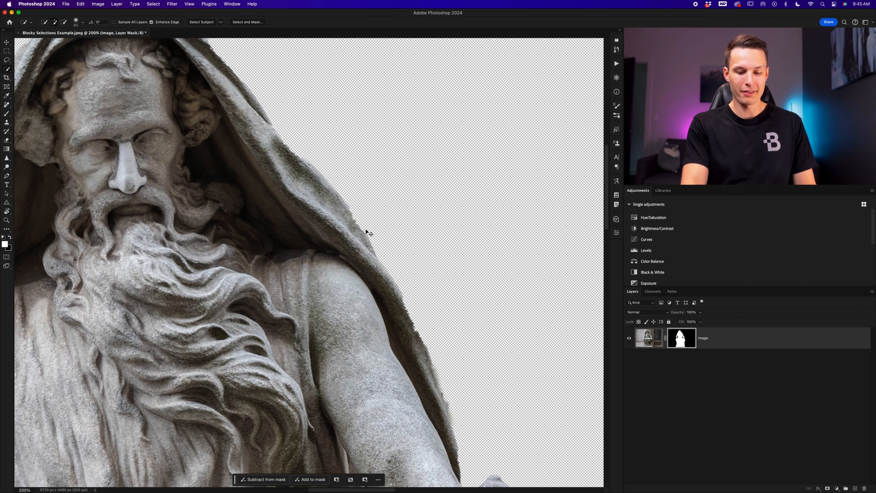
{"action": "key", "text": "super+0"}
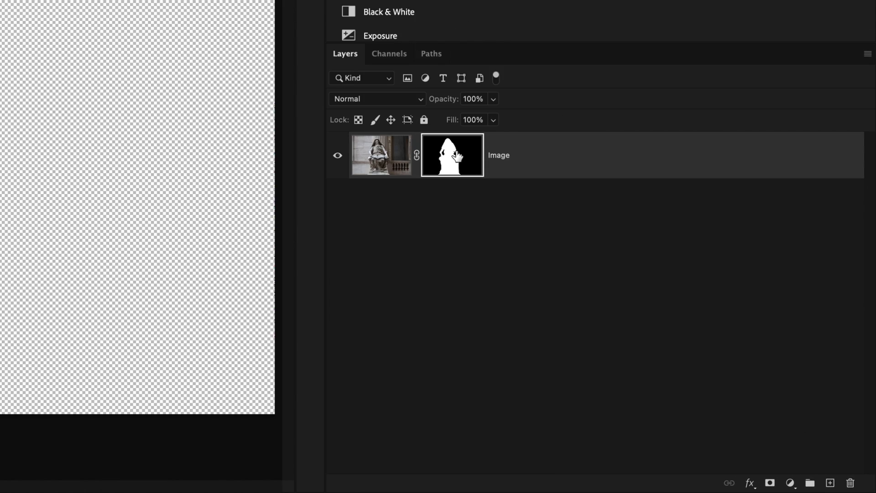
Open the layer mask in the Select and Mask workspace and preview the cutout with the On Black view.
{"action": "double_click", "coordinate": [457, 156]}
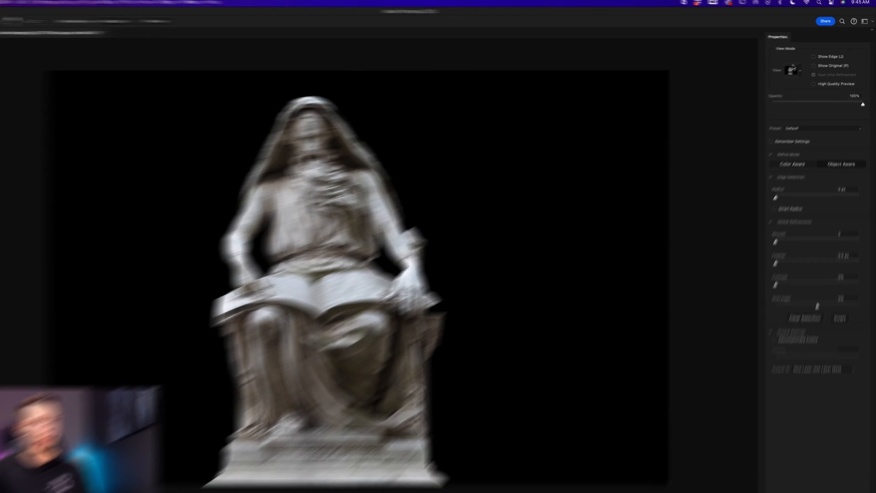
{"action": "left_click", "coordinate": [804, 68]}
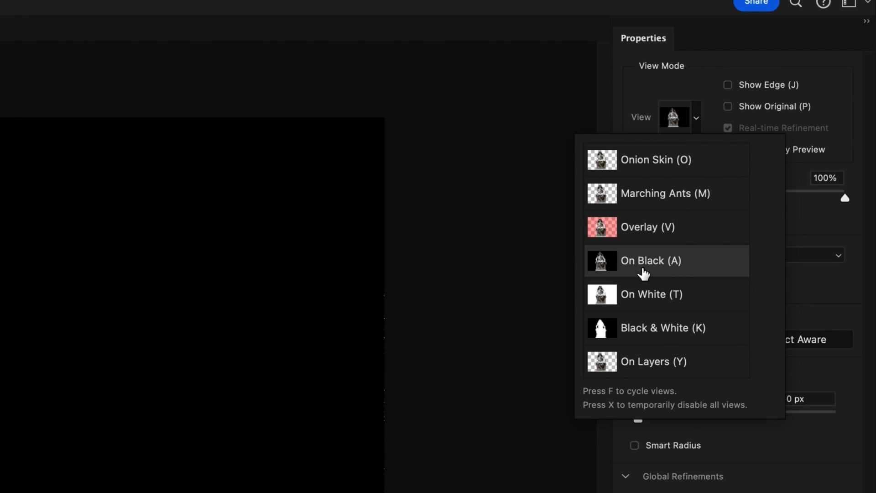
{"action": "left_click", "coordinate": [694, 120]}
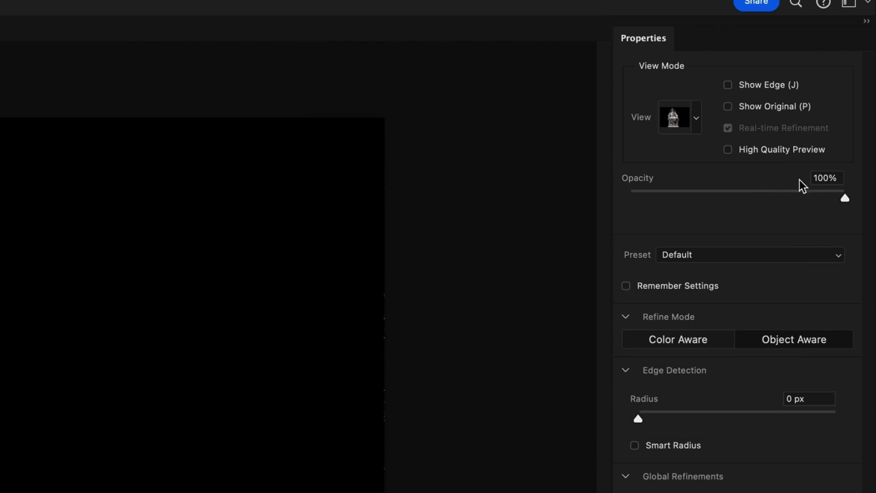
Check the brush settings and paint the missing bits along the hood's upper edge back into the selection with the 25 px brush.
{"action": "key", "text": "super+plus"}
{"action": "key", "text": "super+plus"}
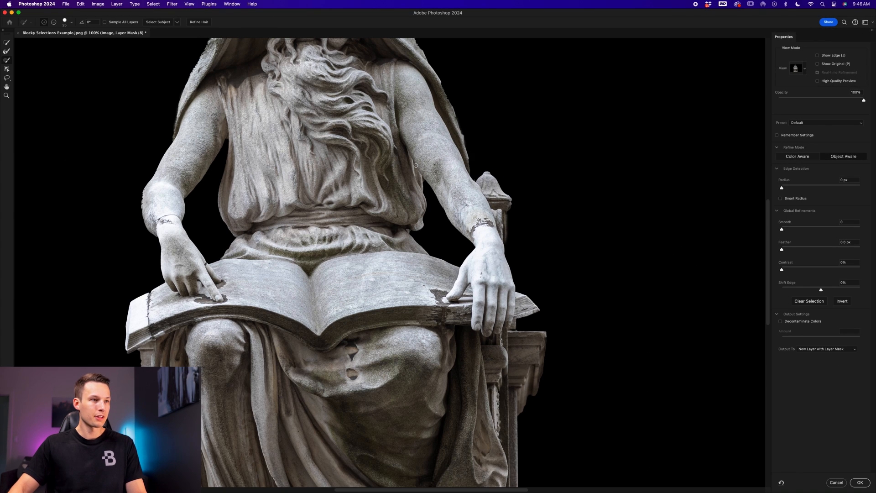
{"action": "scroll", "coordinate": [415, 165], "scroll_direction": "up", "scroll_amount": 5}
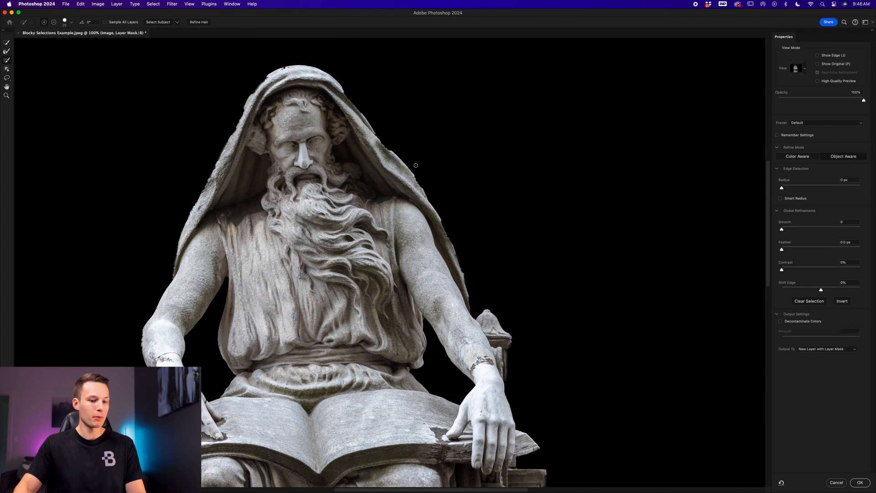
{"action": "key", "text": "super+plus"}
{"action": "scroll", "coordinate": [416, 165], "scroll_direction": "up", "scroll_amount": 8}
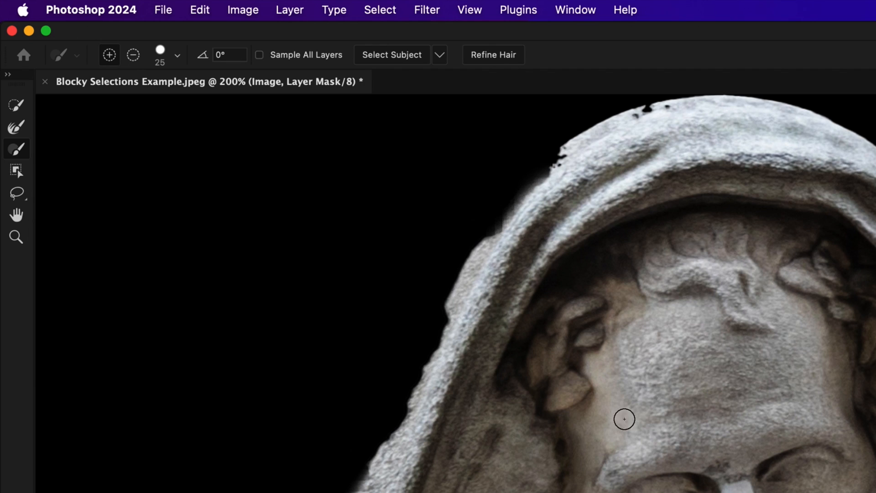
{"action": "left_click", "coordinate": [171, 63]}
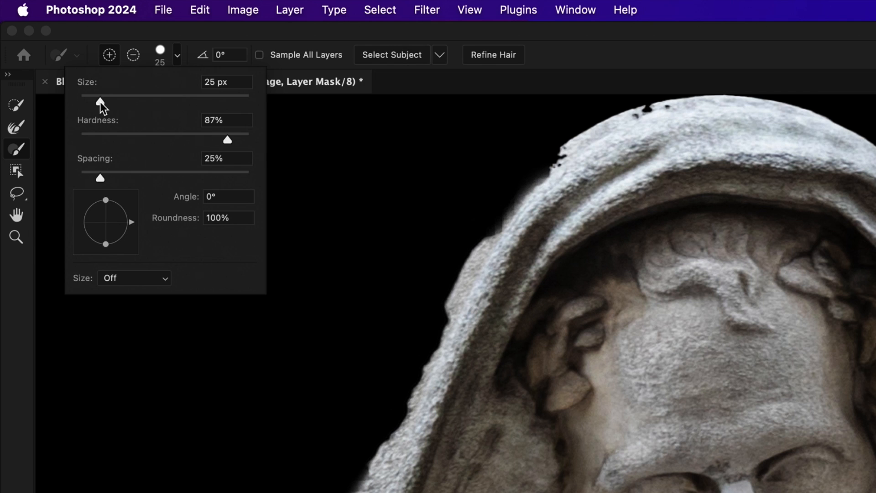
{"action": "left_click", "coordinate": [179, 57]}
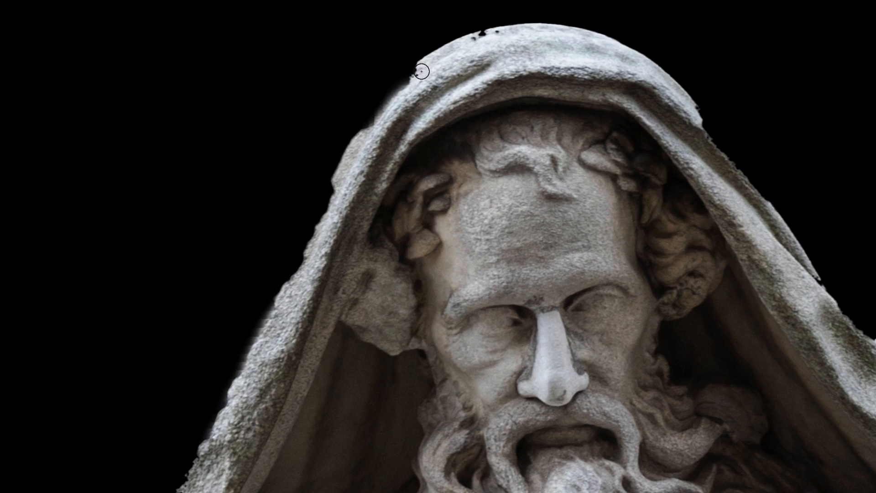
{"action": "left_click_drag", "start_coordinate": [422, 72], "coordinate": [378, 132]}
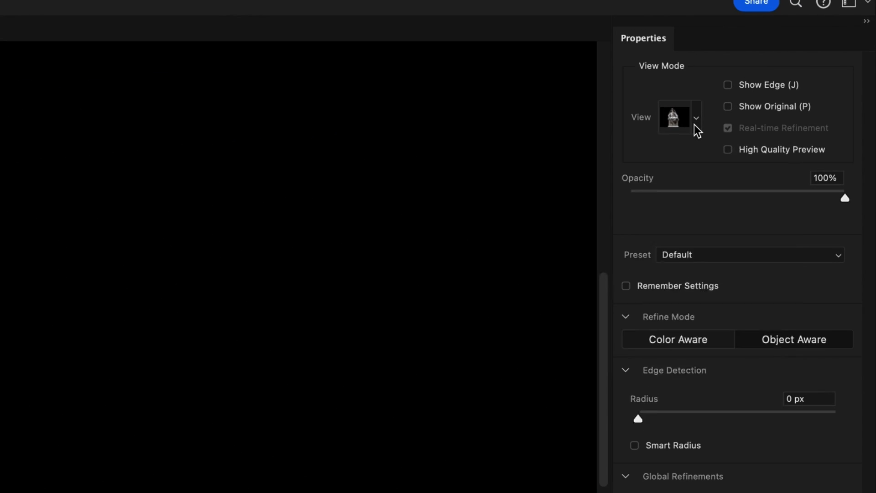
Switch the preview to Onion Skin and set its transparency to 27%.
{"action": "left_click", "coordinate": [803, 69]}
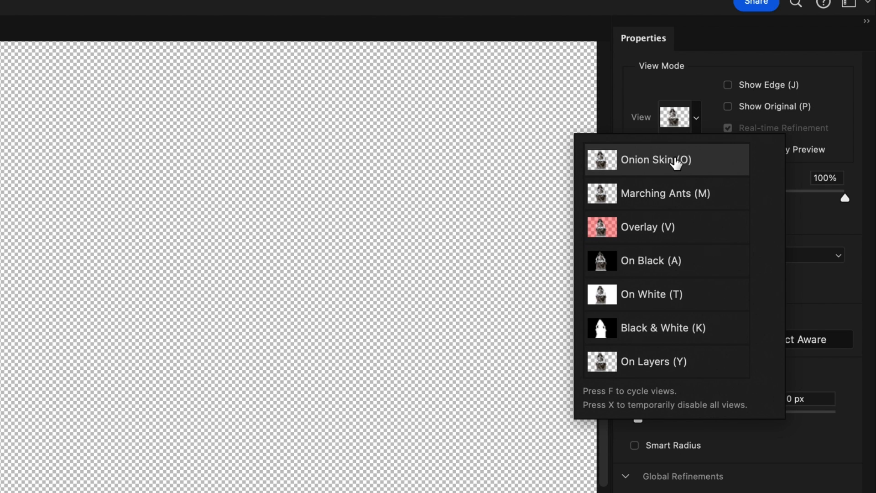
{"action": "left_click", "coordinate": [675, 161]}
{"action": "left_click_drag", "start_coordinate": [846, 201], "coordinate": [698, 207]}
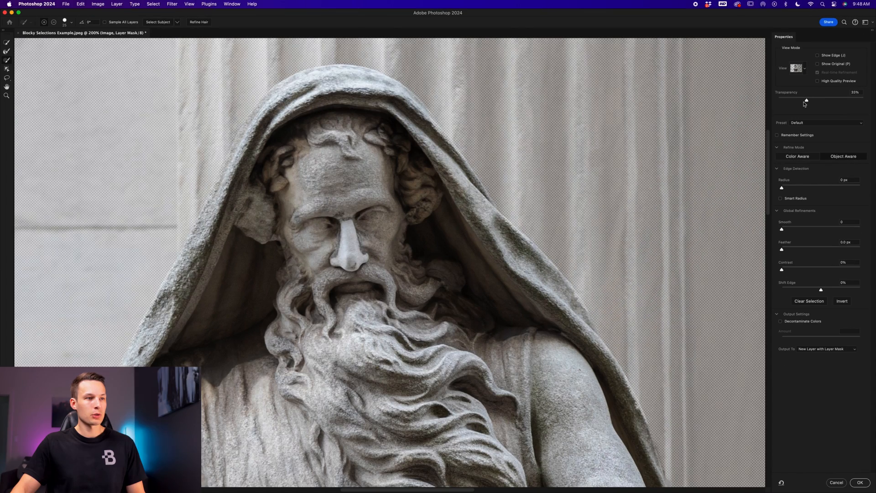
{"action": "left_click_drag", "start_coordinate": [804, 103], "coordinate": [802, 104]}
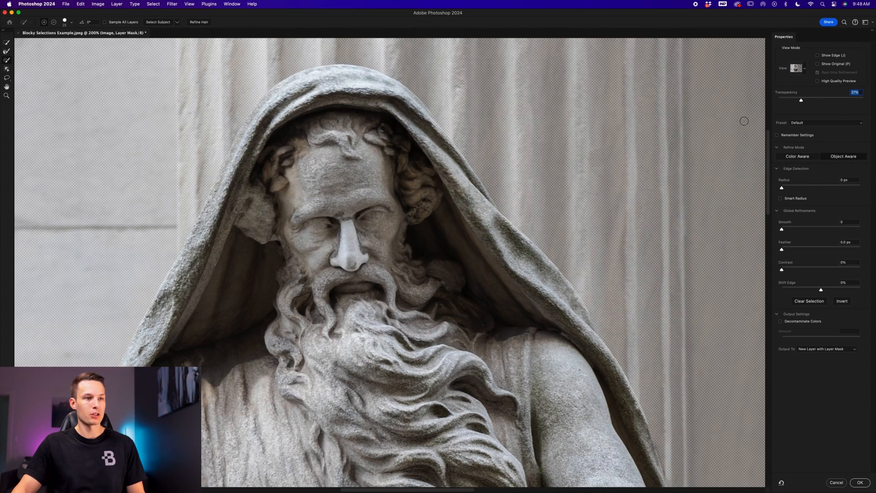
Examine the selection edge along the hood and bent arm over the faded background, and switch the preview to Black & White.
{"action": "scroll", "coordinate": [352, 253], "scroll_direction": "left", "scroll_amount": 5}
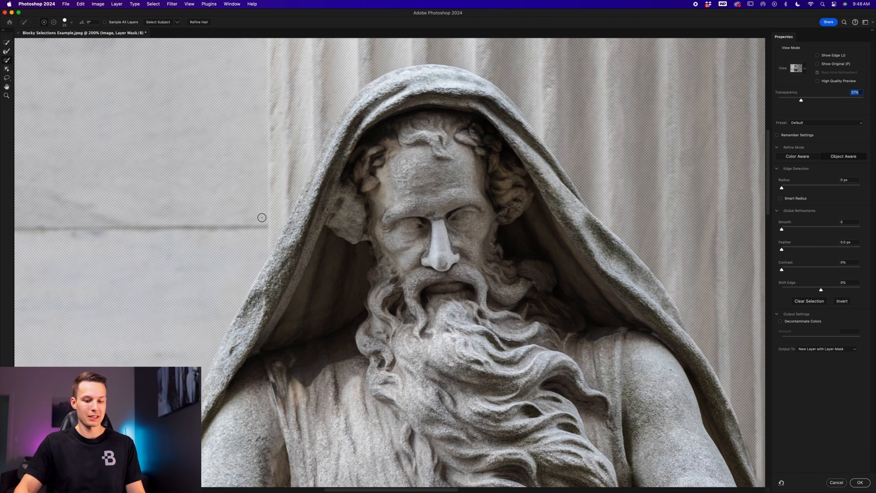
{"action": "key", "text": "super+equal"}
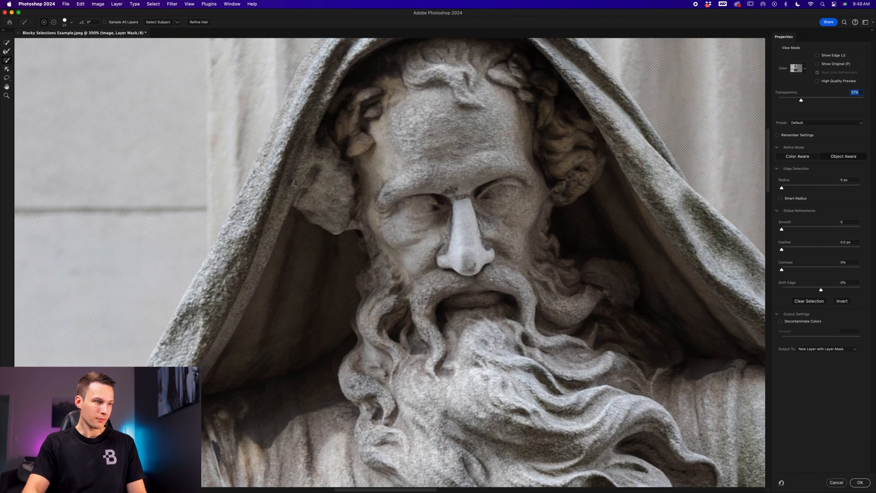
{"action": "key", "text": "super+equal"}
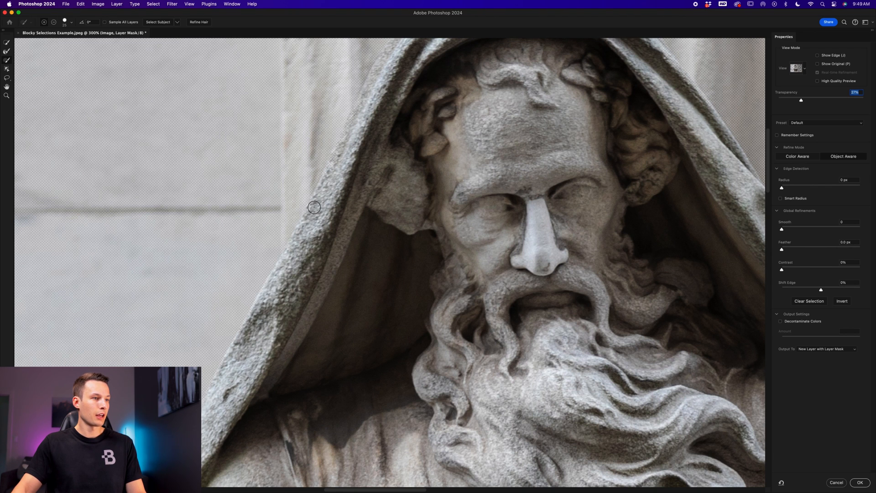
{"action": "scroll", "coordinate": [314, 206], "scroll_direction": "up", "scroll_amount": 3}
{"action": "scroll", "coordinate": [570, 233], "scroll_direction": "right", "scroll_amount": 5}
{"action": "scroll", "coordinate": [570, 233], "scroll_direction": "down", "scroll_amount": 1}
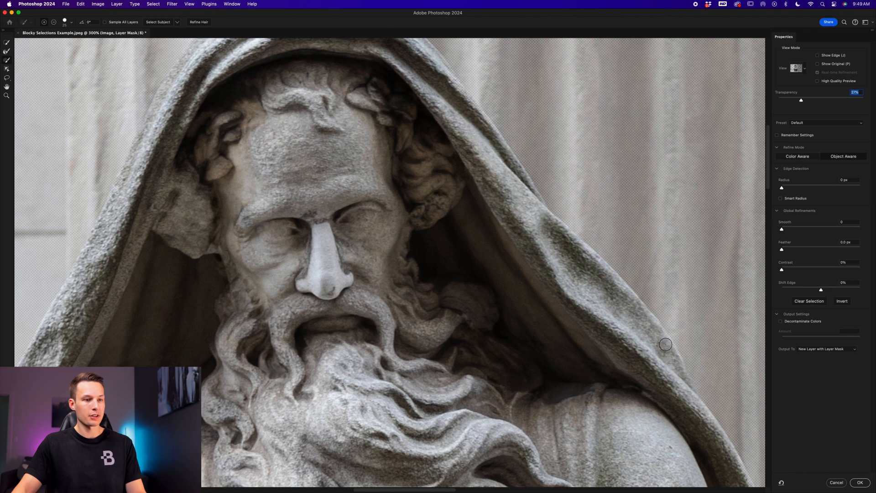
{"action": "scroll", "coordinate": [511, 195], "scroll_direction": "up", "scroll_amount": 2}
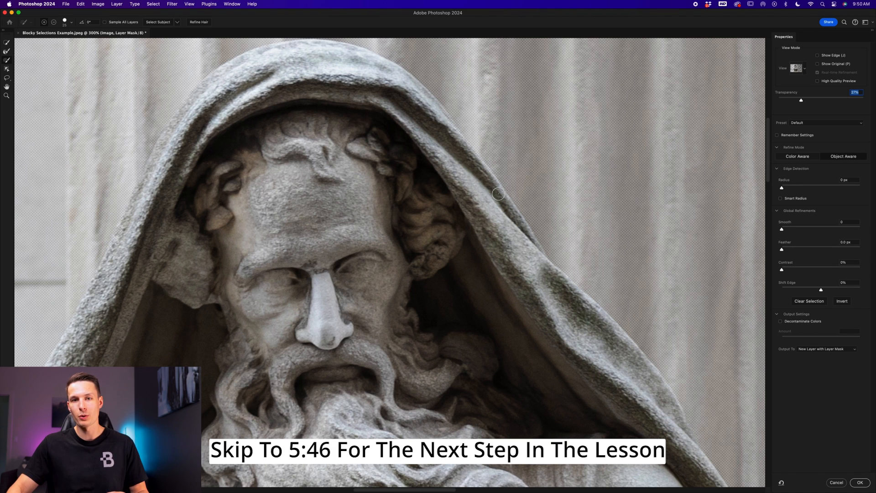
{"action": "scroll", "coordinate": [332, 111], "scroll_direction": "up", "scroll_amount": 2}
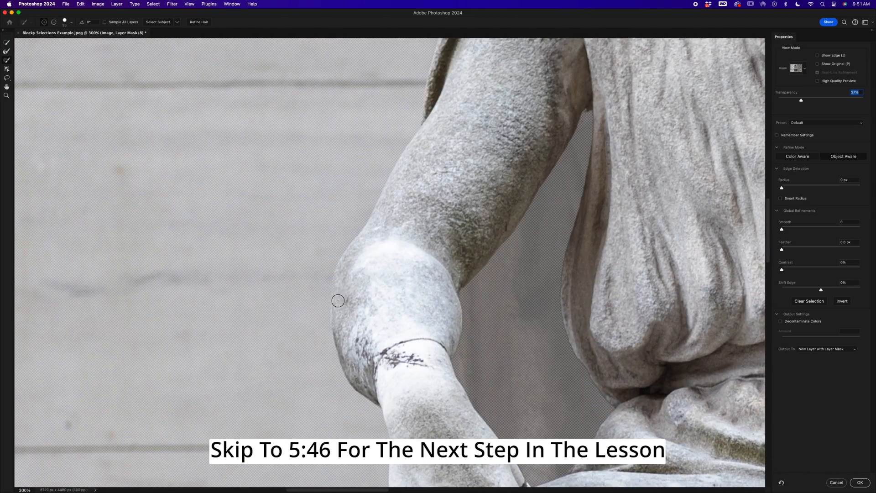
{"action": "key", "text": "k"}
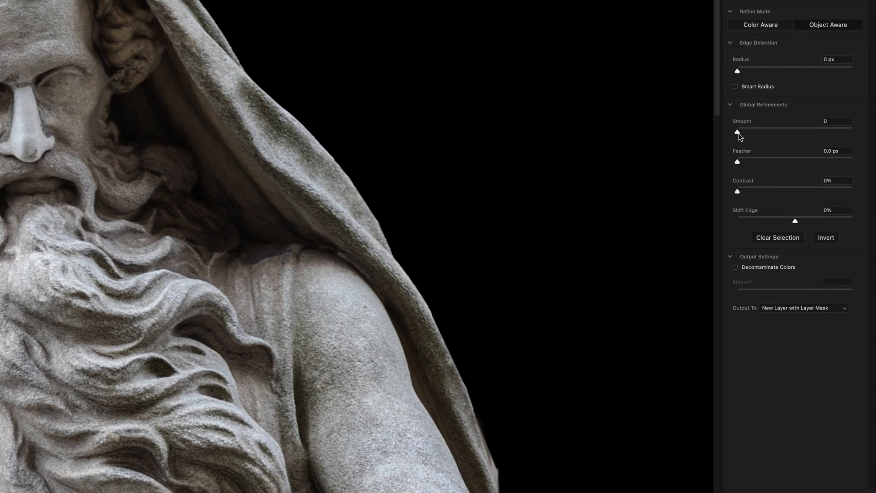
Test the Smooth refinement at 77 on the statue's edges and settle on a value of 5.
{"action": "key", "text": "super+minus"}
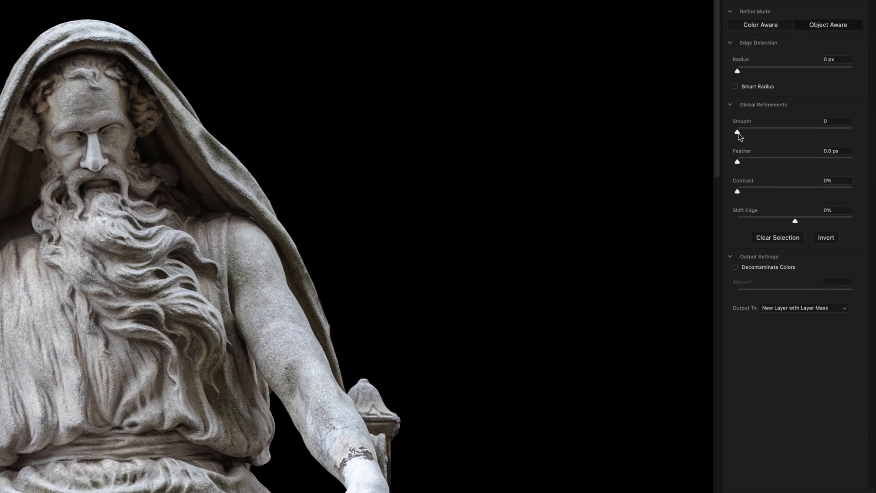
{"action": "left_click_drag", "start_coordinate": [740, 136], "coordinate": [828, 135]}
{"action": "scroll", "coordinate": [423, 236], "scroll_direction": "down", "scroll_amount": 5}
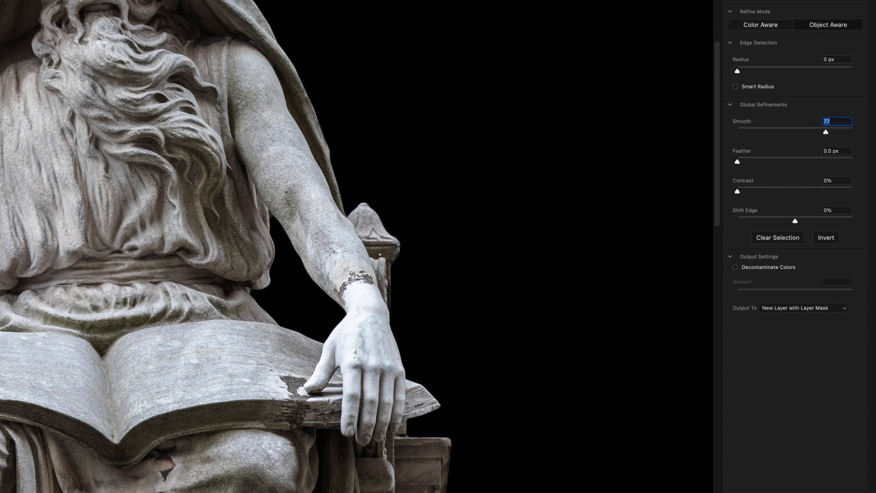
{"action": "key", "text": "super+plus"}
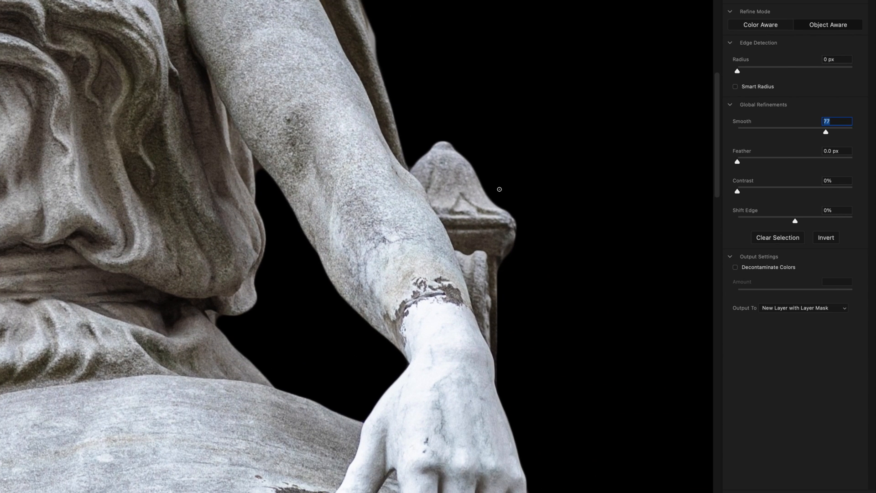
{"action": "left_click_drag", "start_coordinate": [826, 133], "coordinate": [744, 135]}
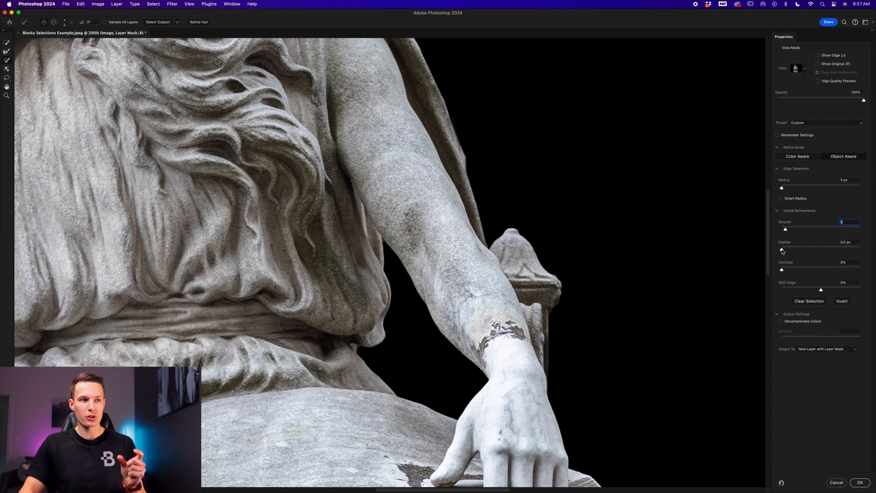
Feather the selection edge by 1.4 px and check the outline along the arm and hood.
{"action": "key", "text": "super+minus"}
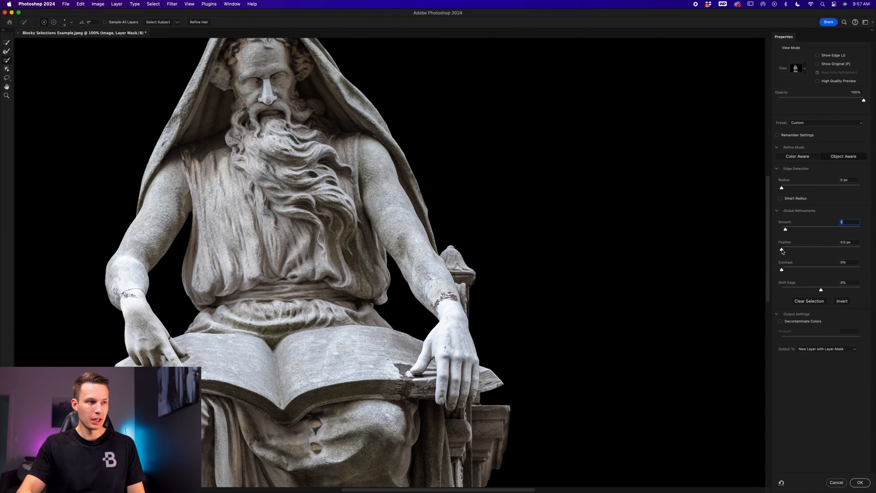
{"action": "left_click_drag", "start_coordinate": [782, 250], "coordinate": [785, 250]}
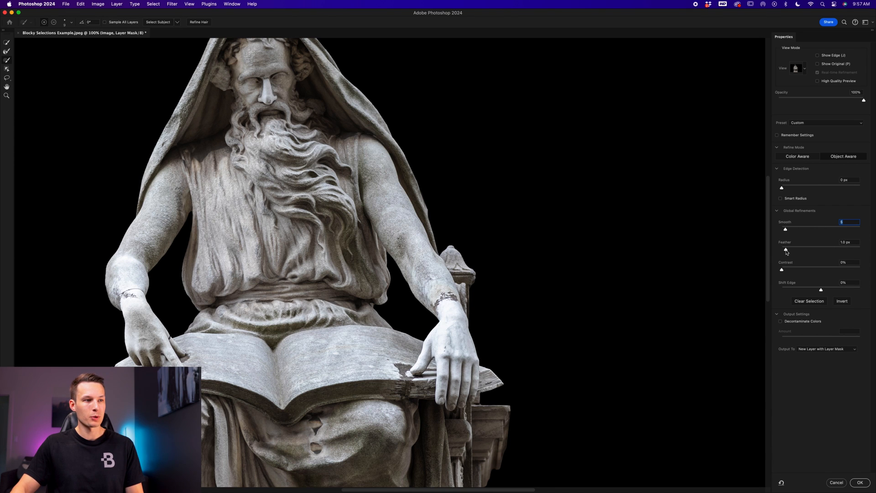
{"action": "key", "text": "Tab"}
{"action": "left_click_drag", "start_coordinate": [787, 250], "coordinate": [787, 250]}
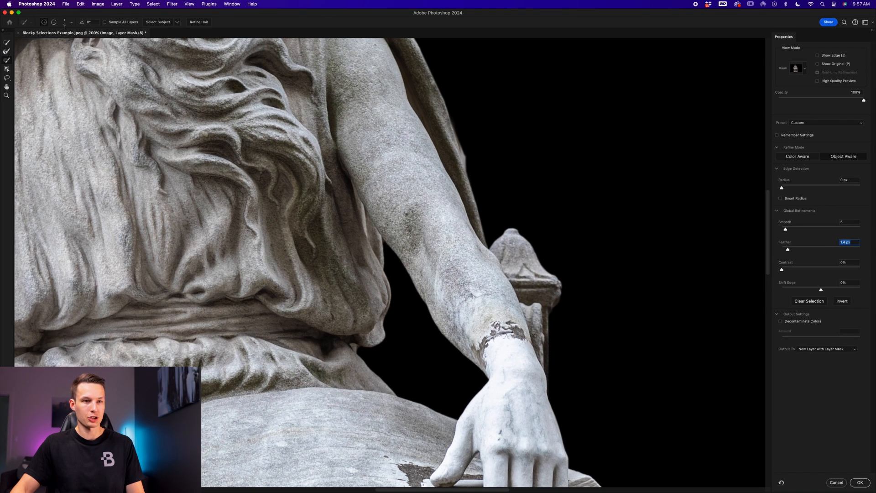
{"action": "scroll", "coordinate": [498, 225], "scroll_direction": "up", "scroll_amount": 3}
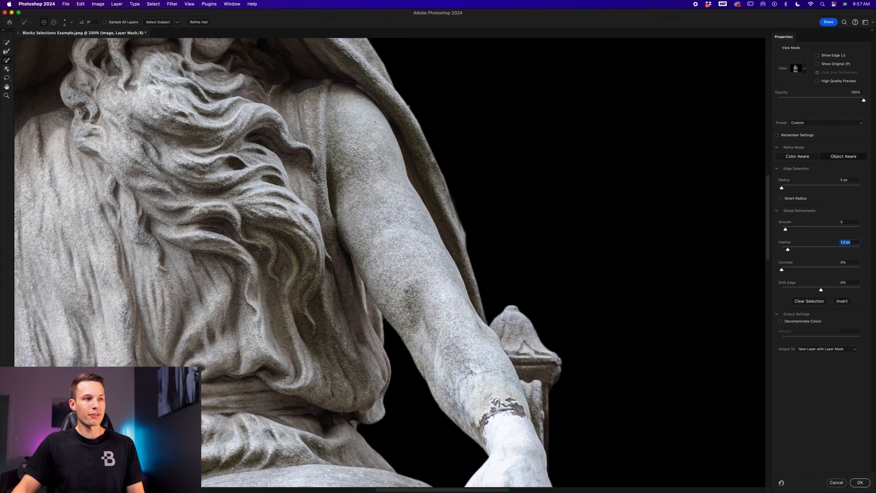
Raise the selection edge's contrast to 27% and check the outline along the hood, arm, hand, robe and chair.
{"action": "scroll", "coordinate": [408, 107], "scroll_direction": "up", "scroll_amount": 3}
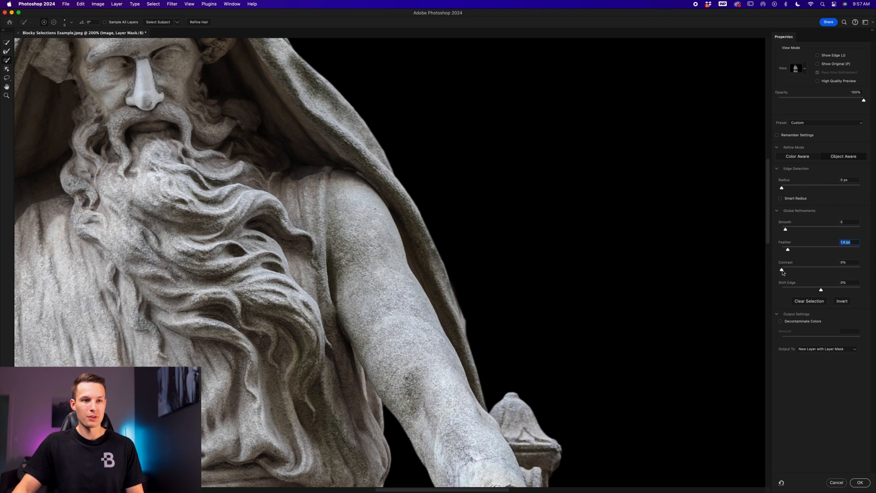
{"action": "left_click_drag", "start_coordinate": [781, 271], "coordinate": [794, 272]}
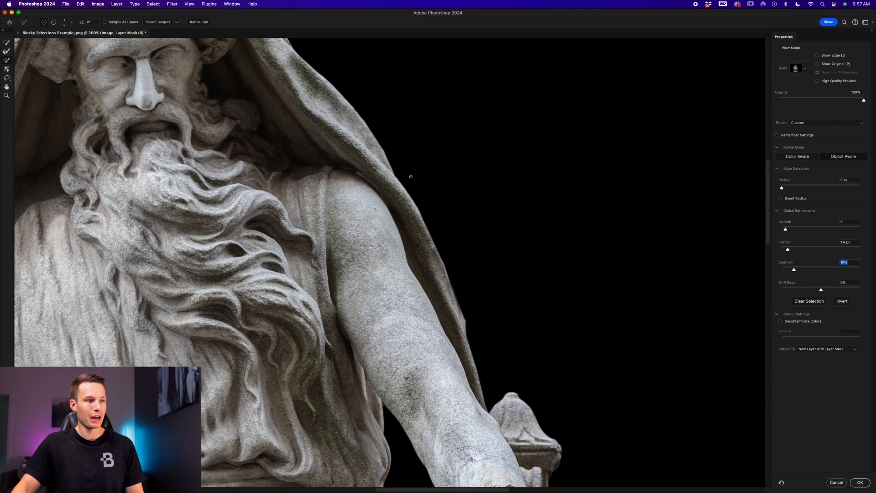
{"action": "left_click_drag", "start_coordinate": [795, 272], "coordinate": [803, 272]}
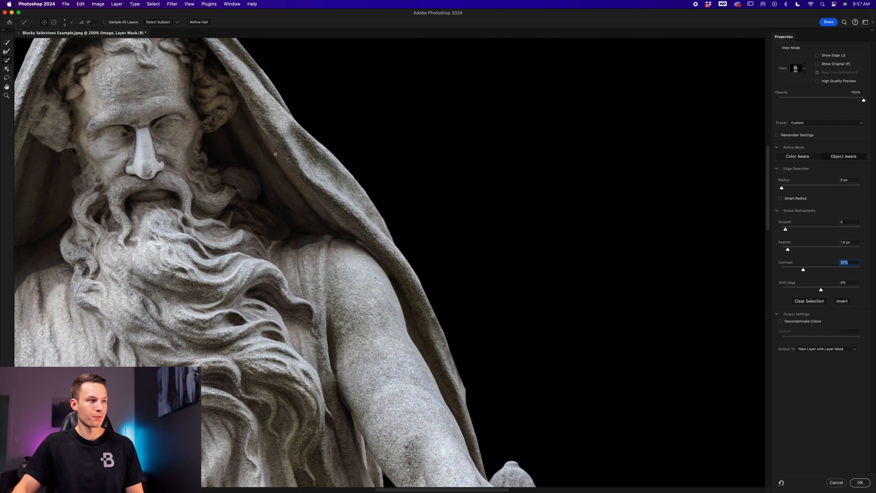
{"action": "scroll", "coordinate": [275, 154], "scroll_direction": "up", "scroll_amount": 3}
{"action": "scroll", "coordinate": [355, 282], "scroll_direction": "down", "scroll_amount": 15}
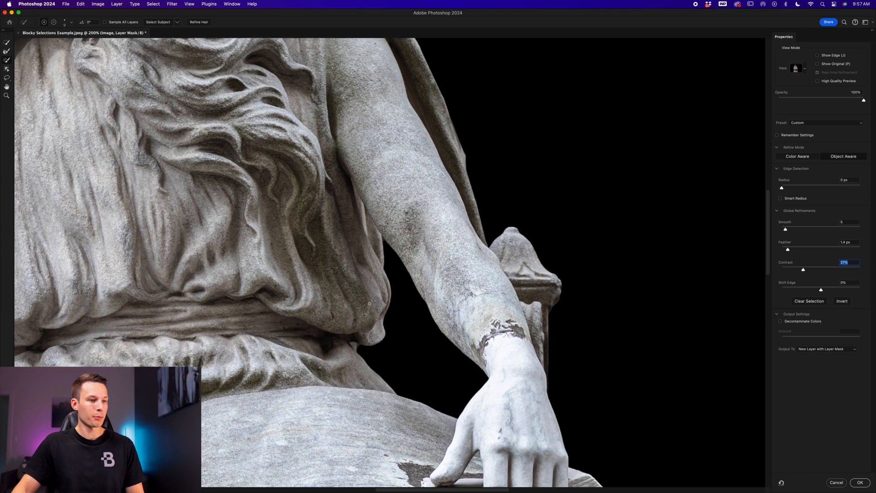
{"action": "scroll", "coordinate": [369, 303], "scroll_direction": "down", "scroll_amount": 12}
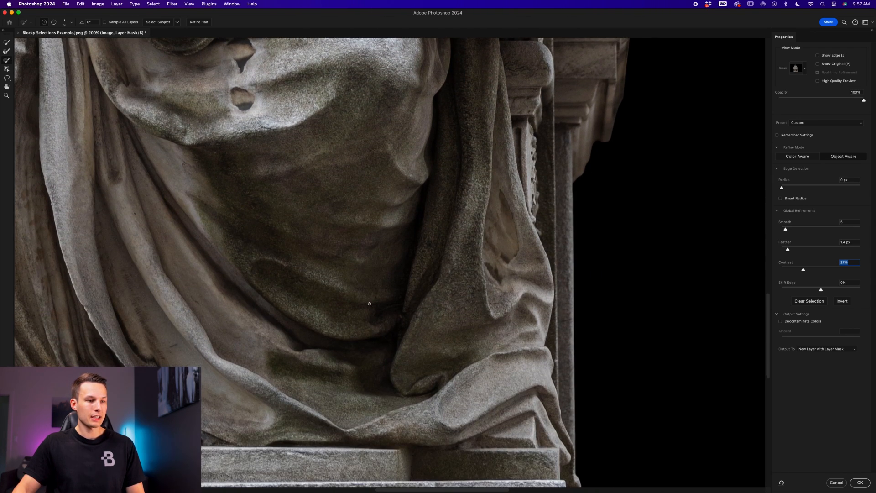
{"action": "scroll", "coordinate": [370, 303], "scroll_direction": "up", "scroll_amount": 12}
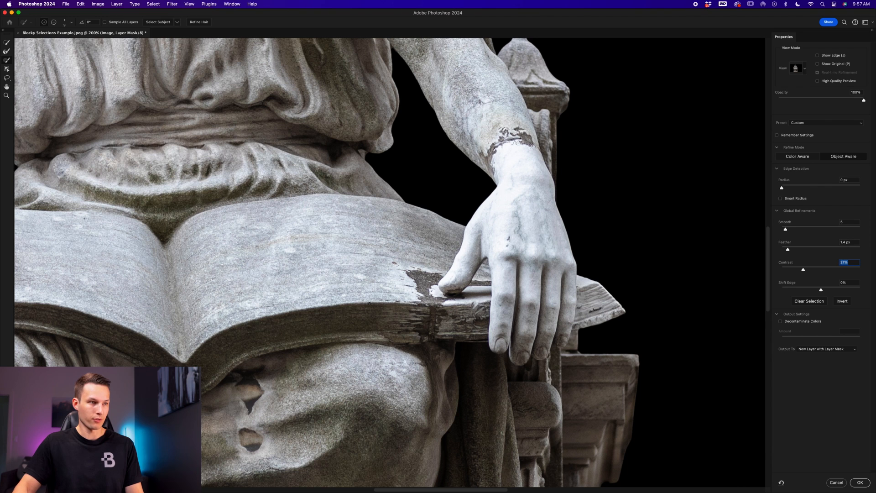
{"action": "scroll", "coordinate": [369, 303], "scroll_direction": "down", "scroll_amount": 3}
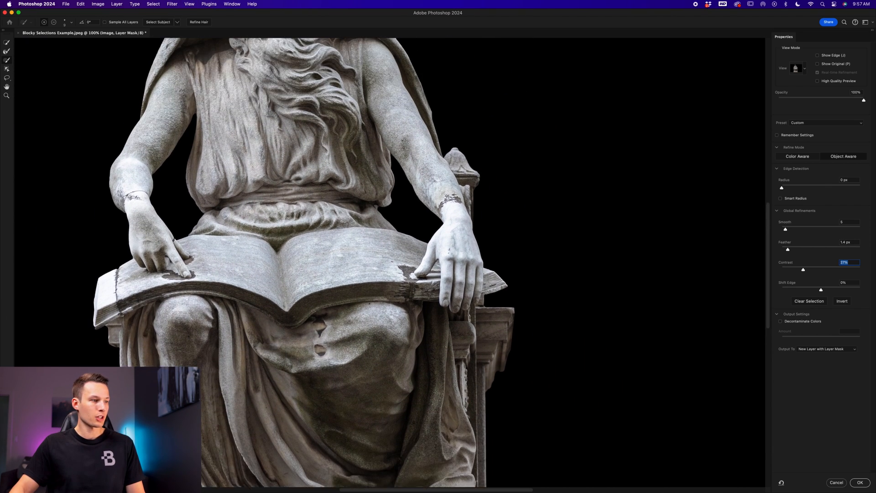
{"action": "scroll", "coordinate": [370, 303], "scroll_direction": "up", "scroll_amount": 3}
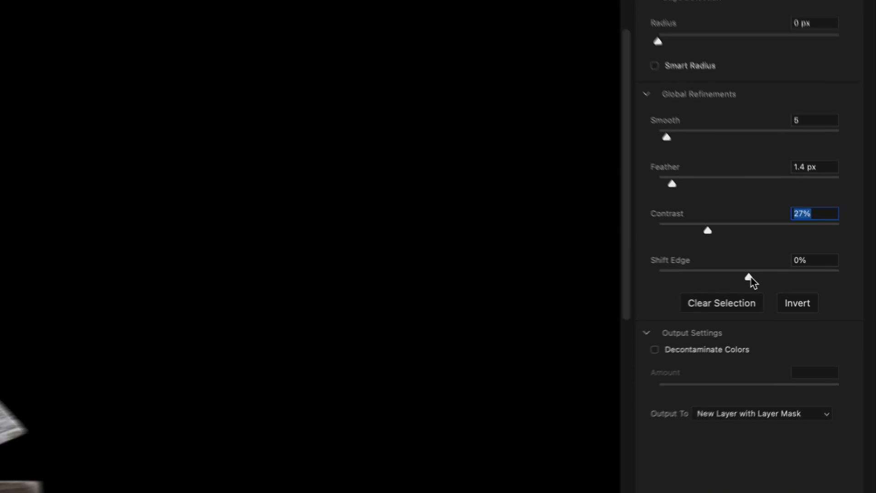
Test Shift Edge at -20% on the statue's outline and reset it to 0%.
{"action": "left_click_drag", "start_coordinate": [740, 275], "coordinate": [722, 275]}
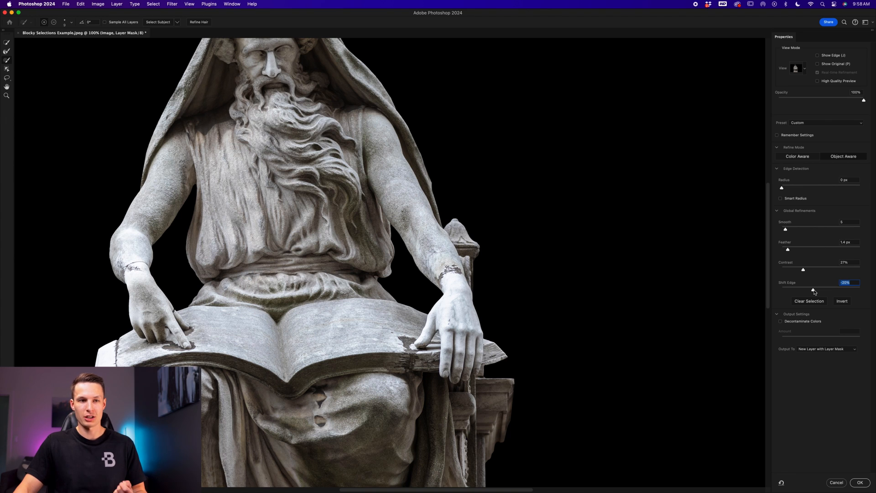
{"action": "type", "text": "0"}
{"action": "key", "text": "Return"}
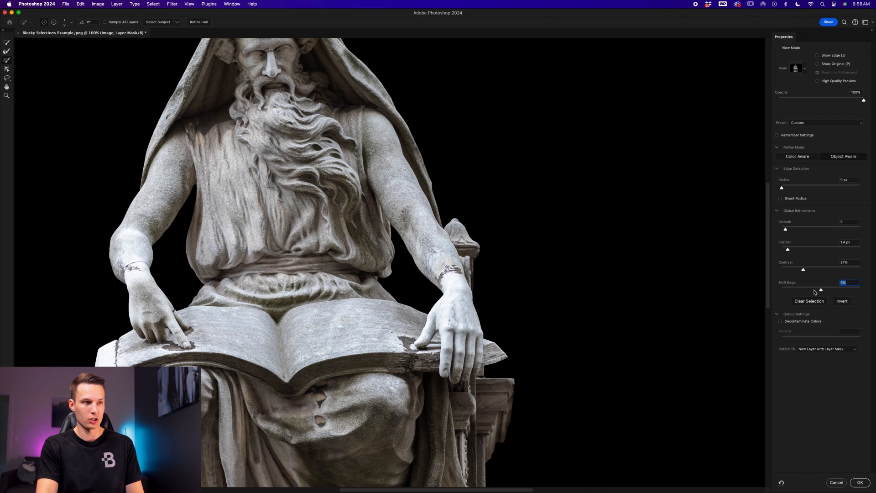
Output the refined selection as New Layer with Layer Mask and apply the refinements.
{"action": "key", "text": "super+minus"}
{"action": "left_click", "coordinate": [803, 349]}
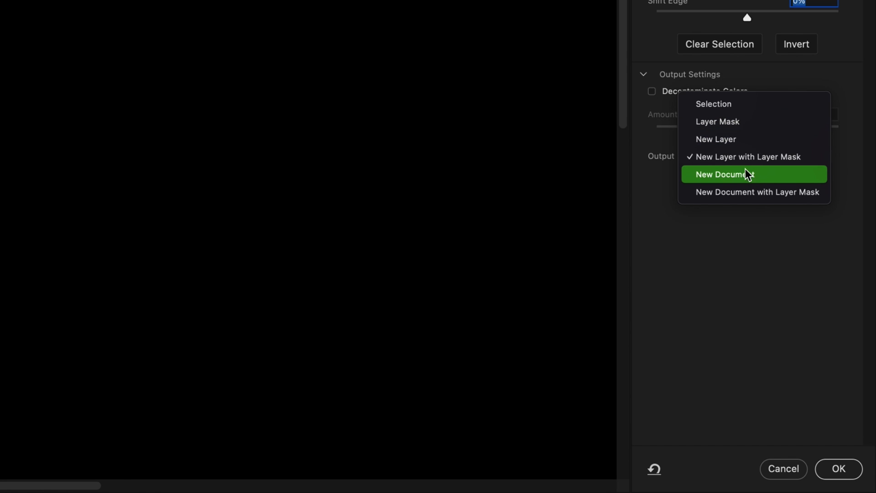
{"action": "left_click", "coordinate": [757, 158]}
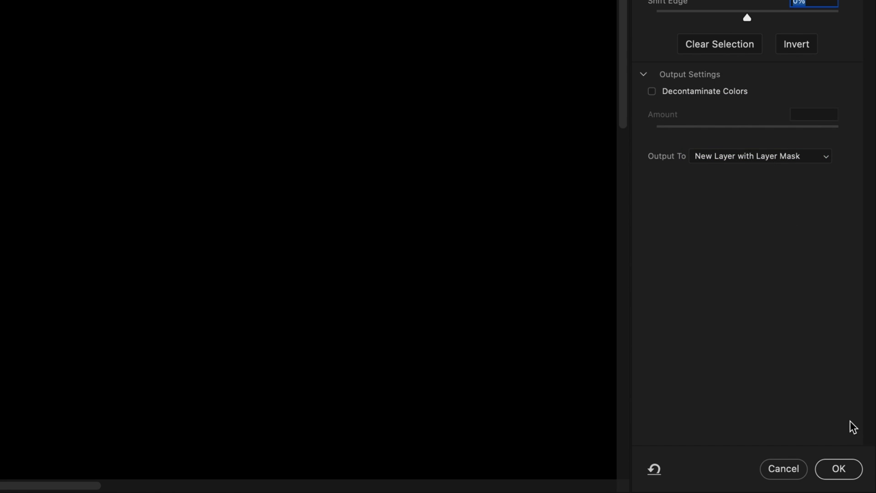
{"action": "left_click", "coordinate": [840, 470]}
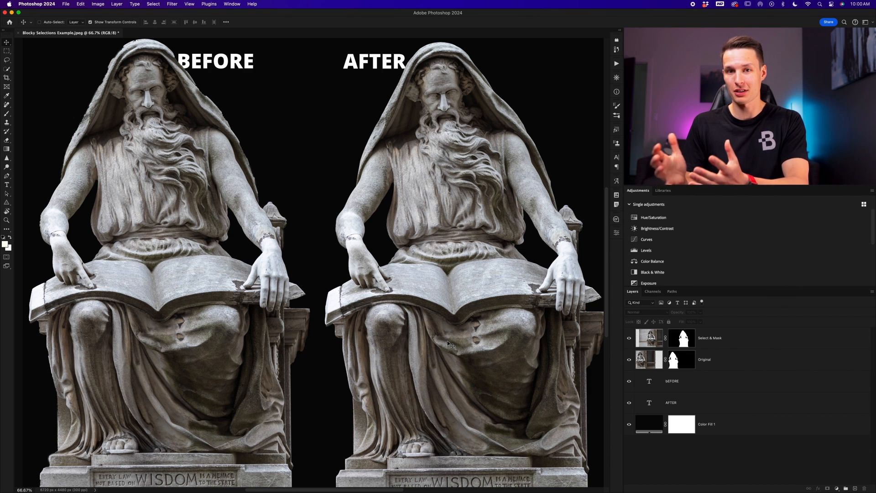
Compare the edges of the BEFORE and AFTER statues at 100% zoom, from the hoods and arms down to the pedestals.
{"action": "key", "text": "super+plus"}
{"action": "scroll", "coordinate": [242, 238], "scroll_direction": "up", "scroll_amount": 5}
{"action": "scroll", "coordinate": [242, 238], "scroll_direction": "up", "scroll_amount": 1}
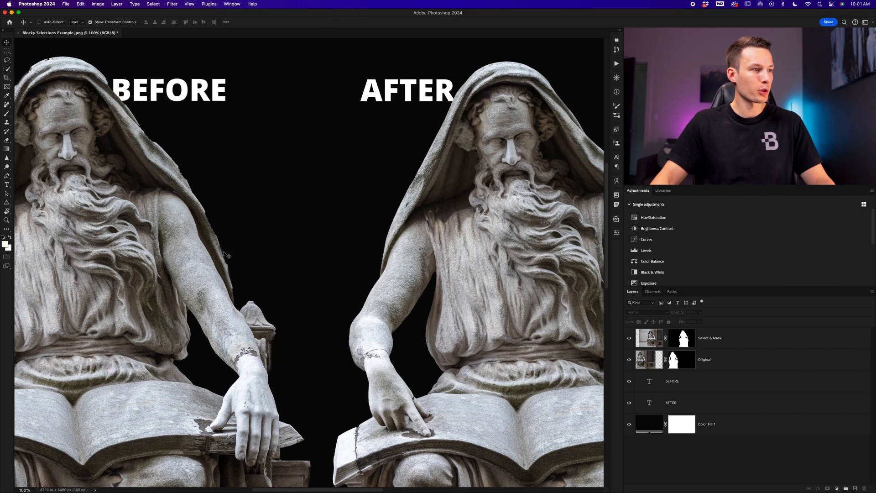
{"action": "scroll", "coordinate": [171, 175], "scroll_direction": "down", "scroll_amount": 10}
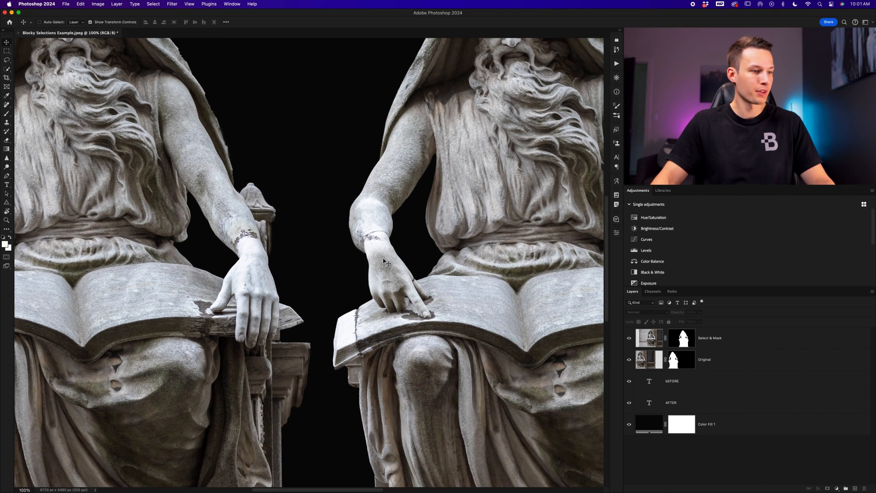
{"action": "scroll", "coordinate": [383, 263], "scroll_direction": "right", "scroll_amount": 5}
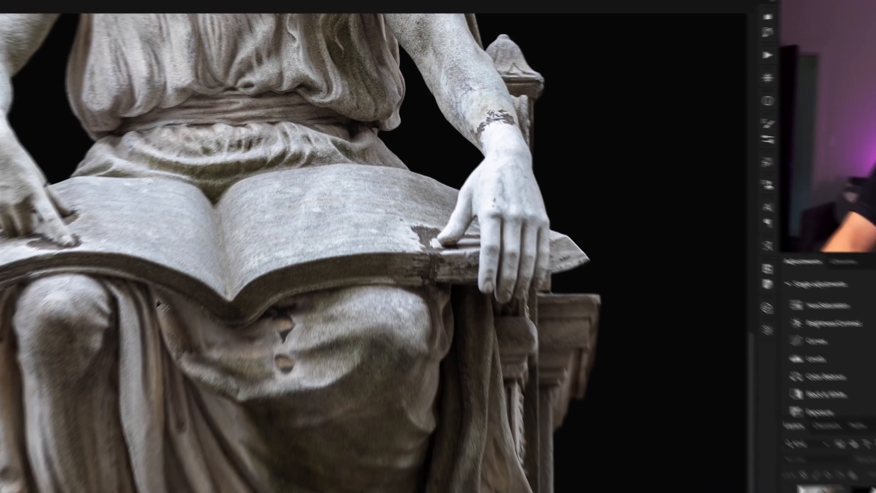
{"action": "scroll", "coordinate": [432, 287], "scroll_direction": "left", "scroll_amount": 10}
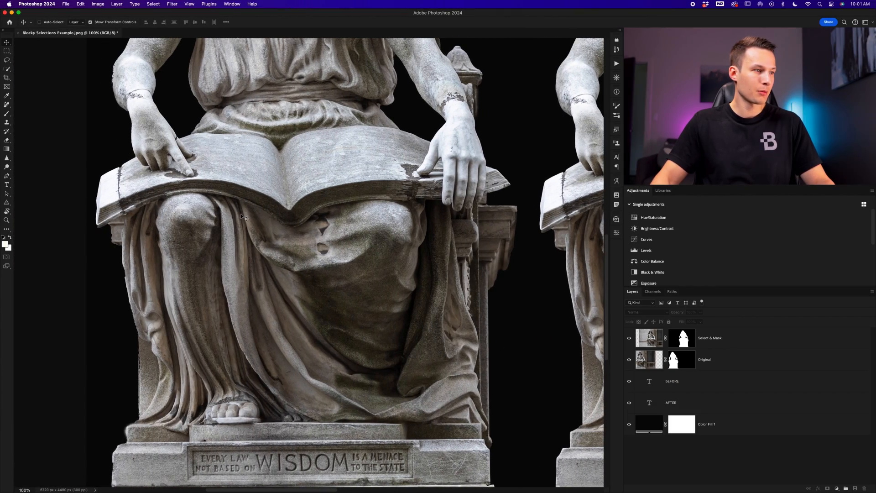
{"action": "scroll", "coordinate": [228, 284], "scroll_direction": "down", "scroll_amount": 2}
{"action": "scroll", "coordinate": [247, 299], "scroll_direction": "down", "scroll_amount": 2}
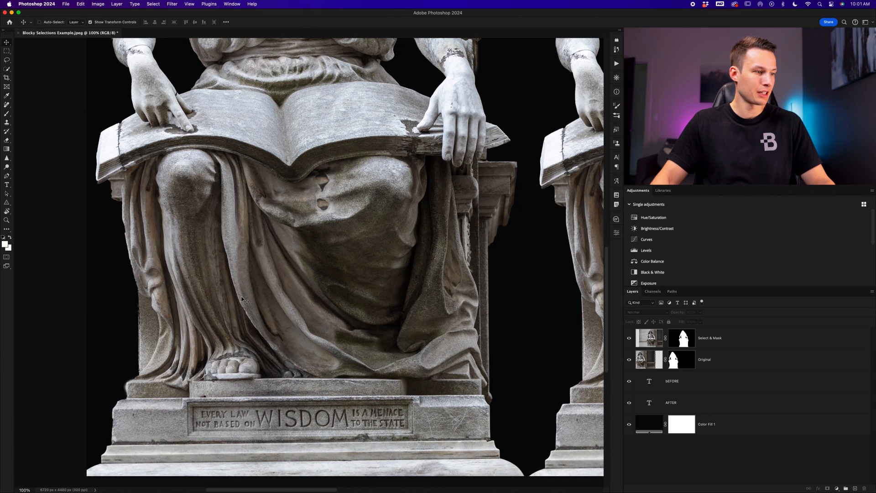
{"action": "scroll", "coordinate": [518, 387], "scroll_direction": "right", "scroll_amount": 3}
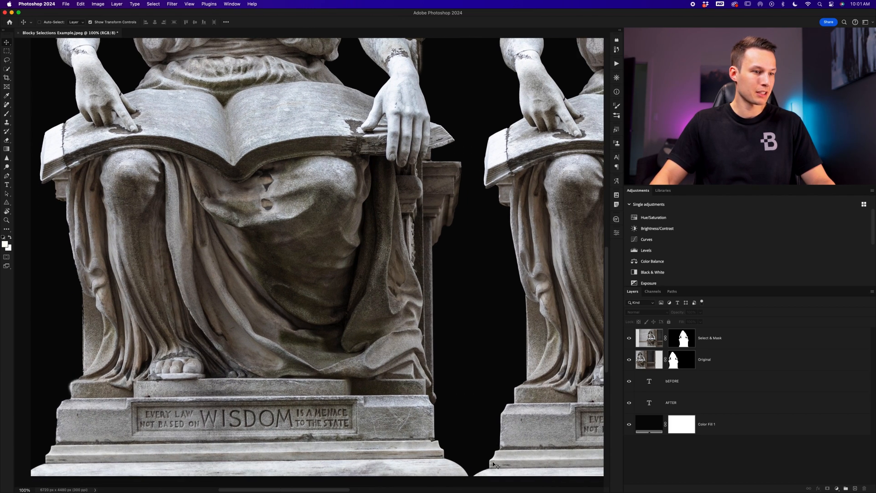